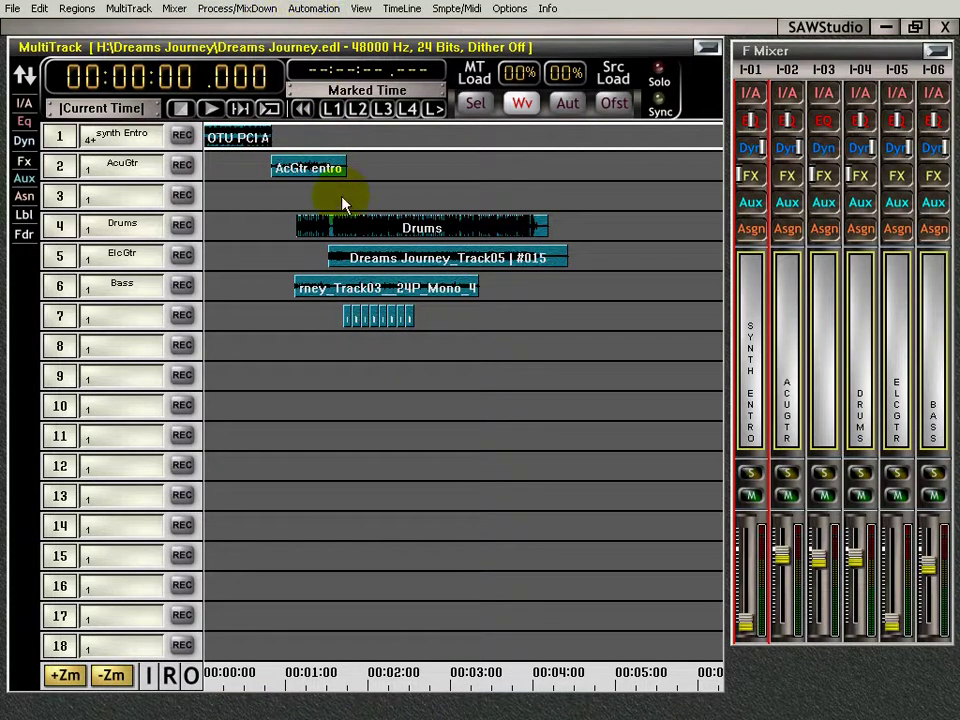
# Step: Browse the mixdown menu, then mark and clear a 1:46–2:55 range and return to song start
pyautogui.click(218, 10)
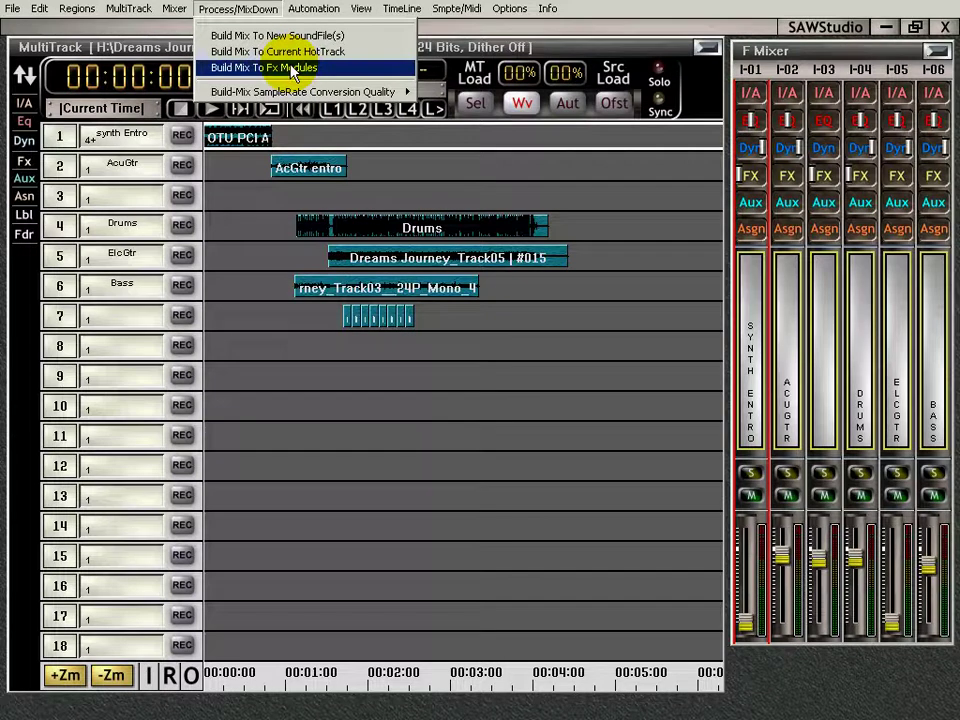
pyautogui.moveTo(230, 95)
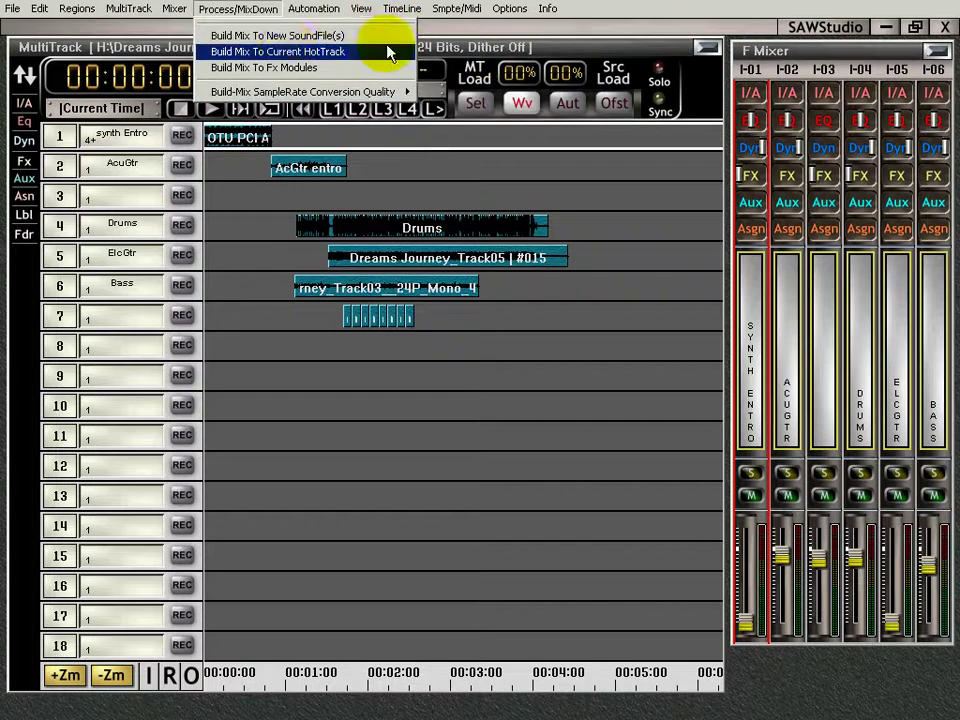
pyautogui.click(375, 467)
pyautogui.click(221, 170)
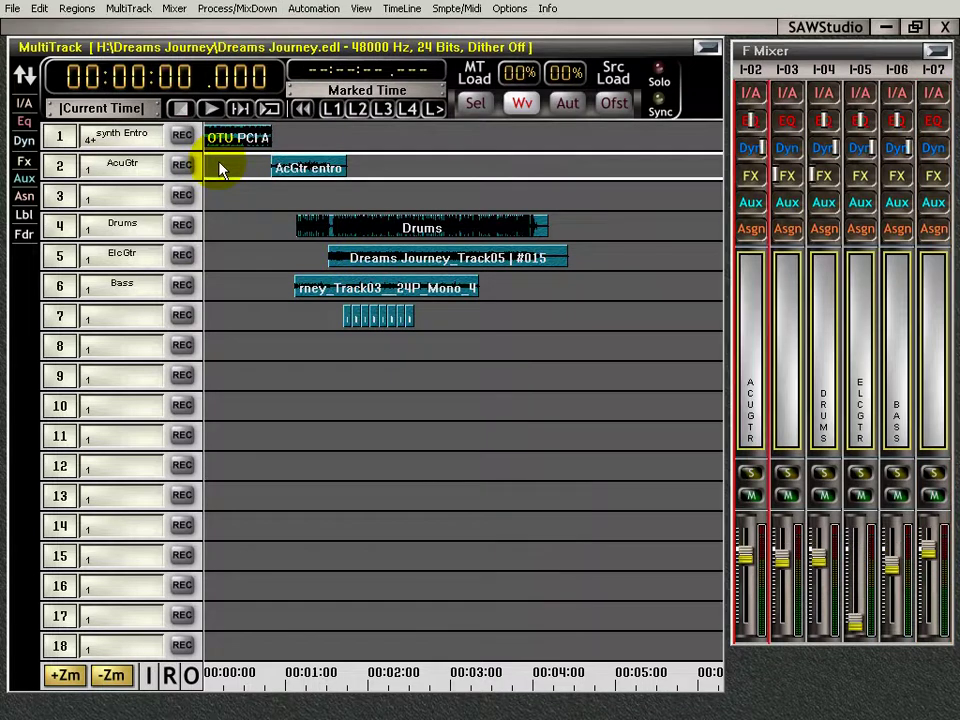
pyautogui.click(349, 680)
pyautogui.moveTo(349, 683); pyautogui.dragTo(445, 675)
pyautogui.press('Down')
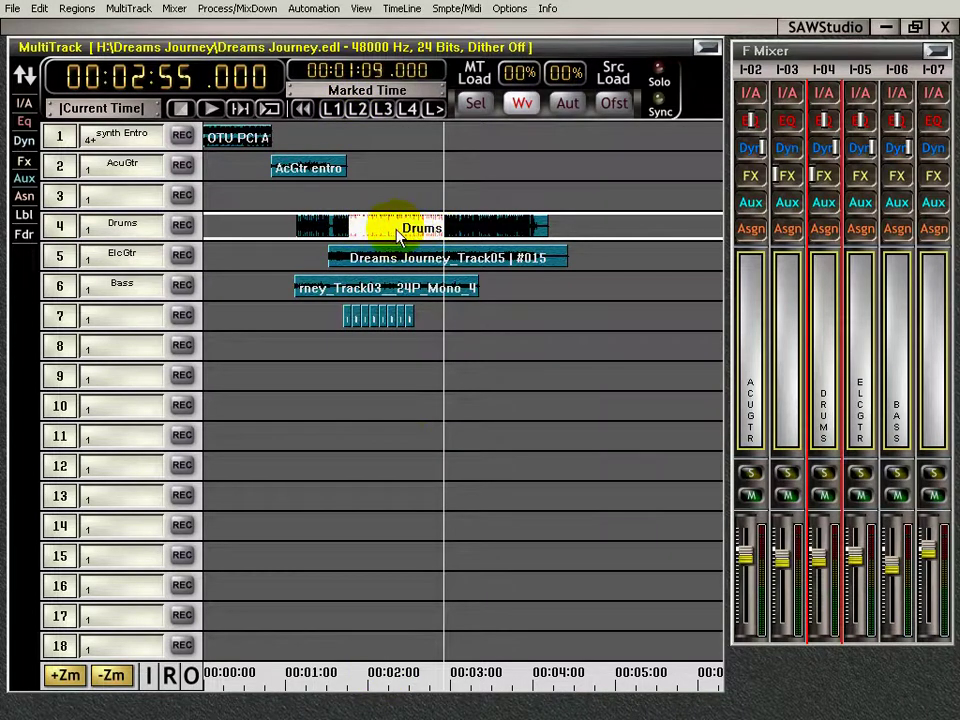
pyautogui.press('Escape')
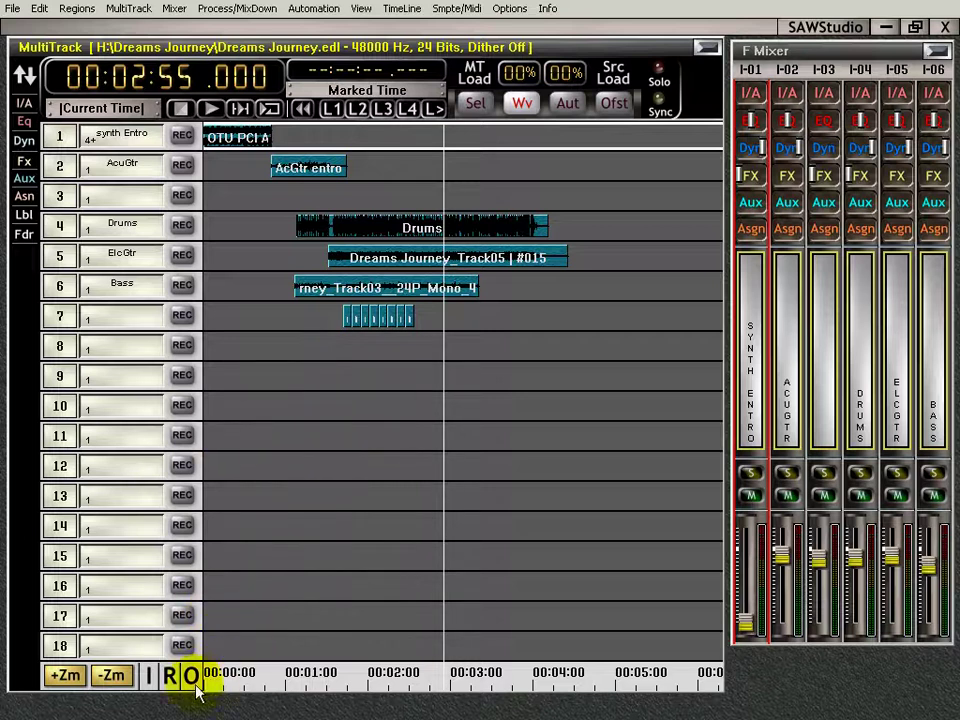
pyautogui.press('Home')
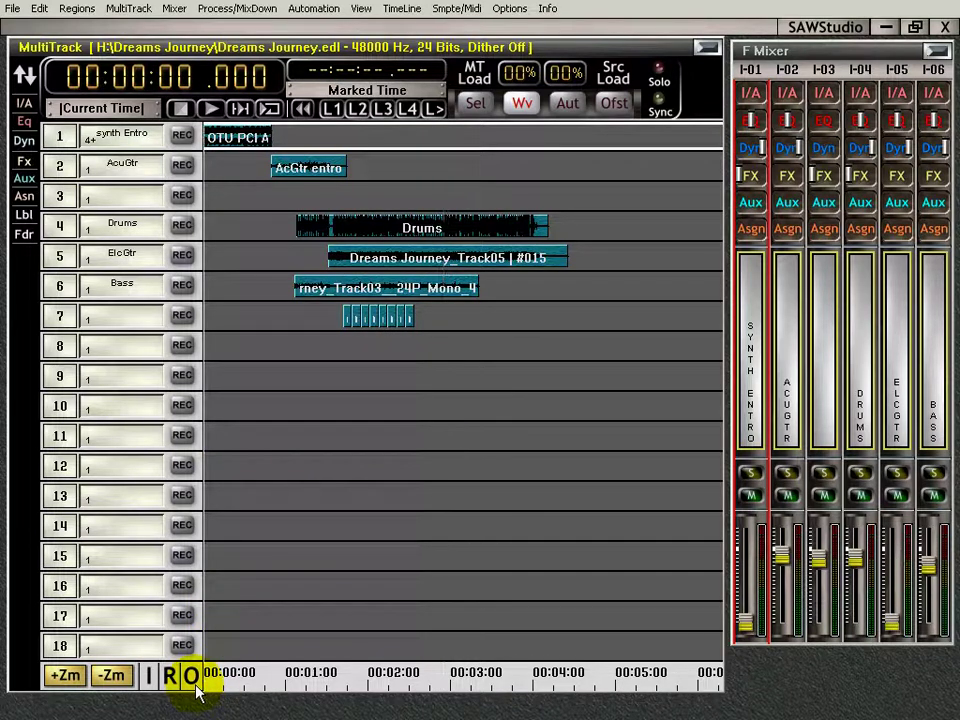
# Step: Make empty track 8 the HotTrack and choose Build Mix To Current HotTrack
pyautogui.click(261, 9)
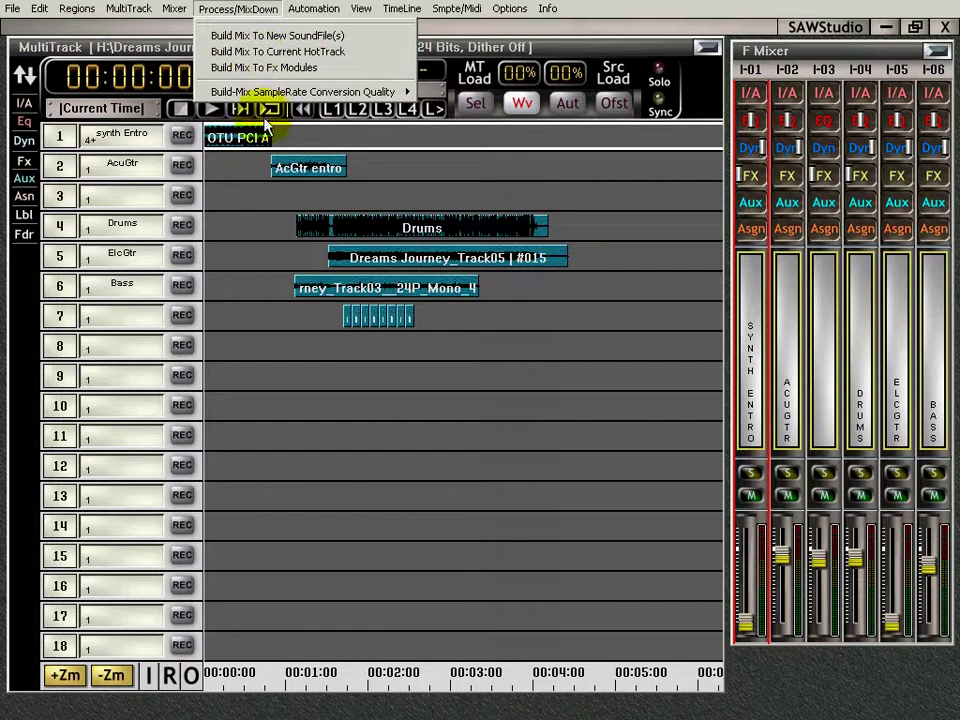
pyautogui.click(284, 348)
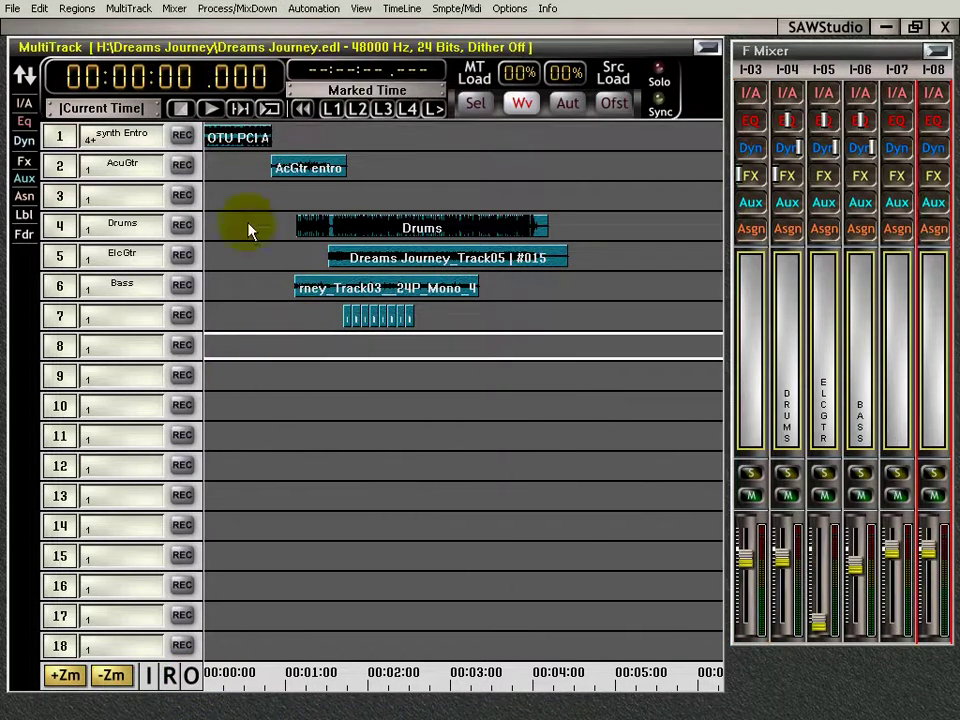
pyautogui.click(255, 10)
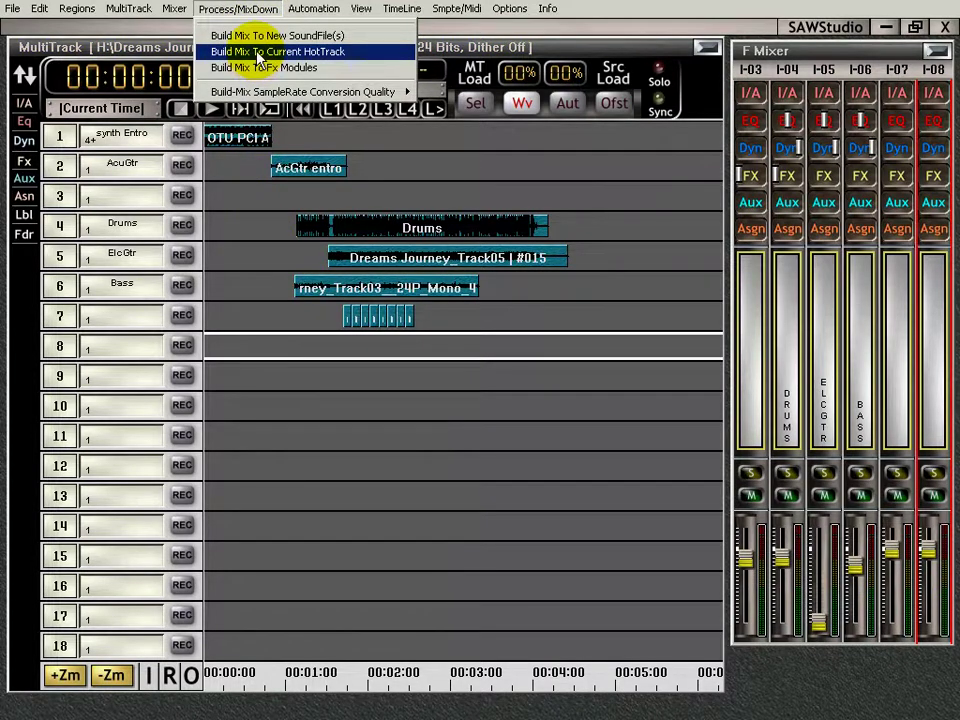
pyautogui.click(258, 53)
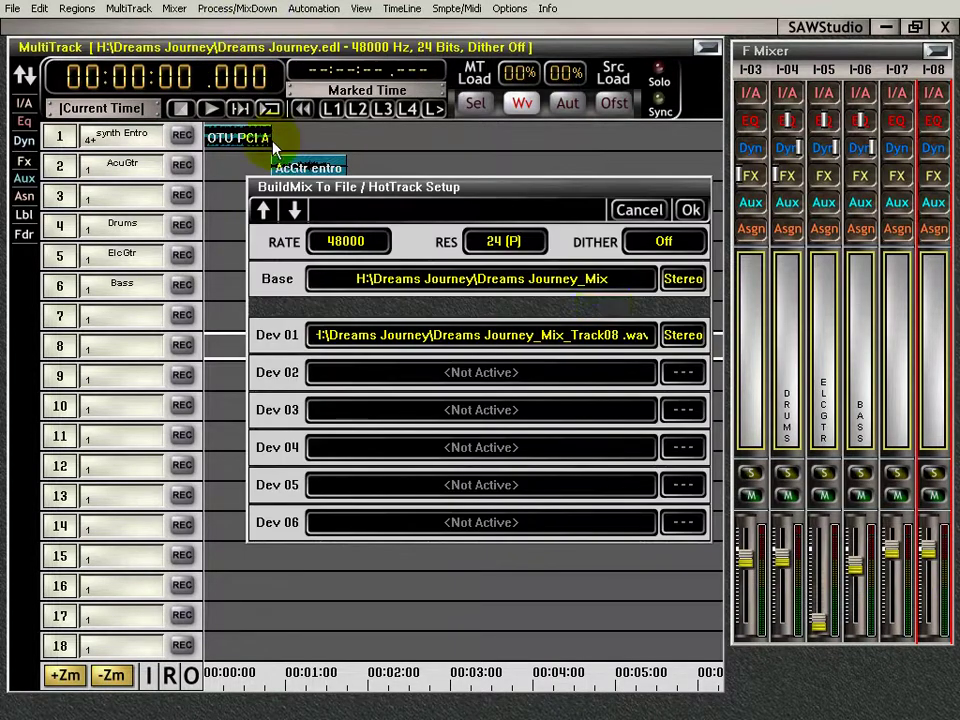
# Step: Set the mix to 44100 Hz, 16-bit and build it onto track 8
pyautogui.click(352, 248)
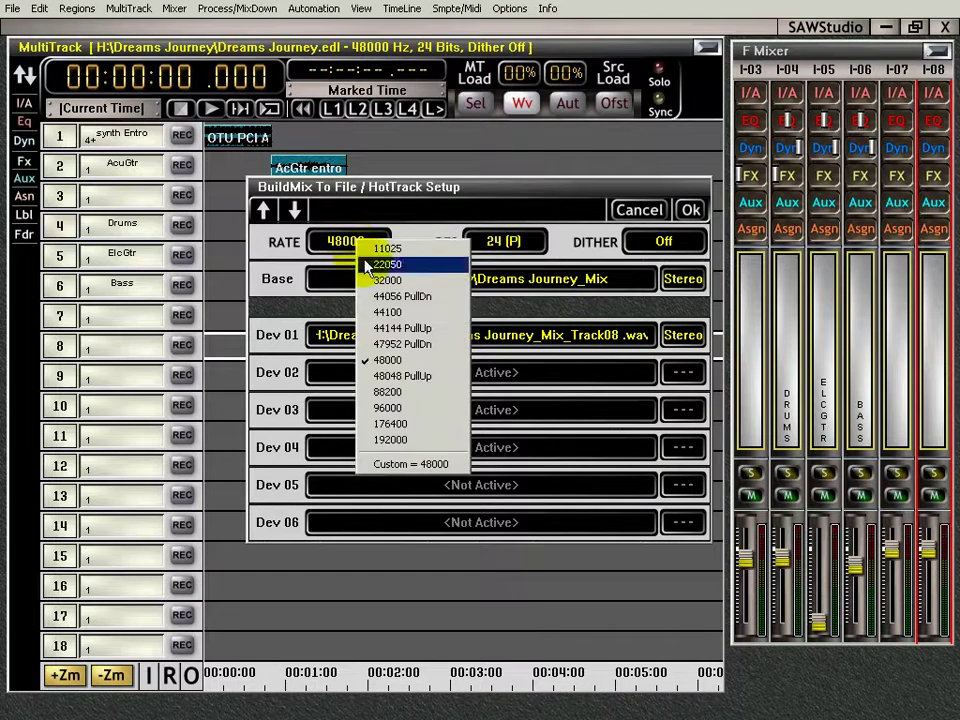
pyautogui.click(505, 248)
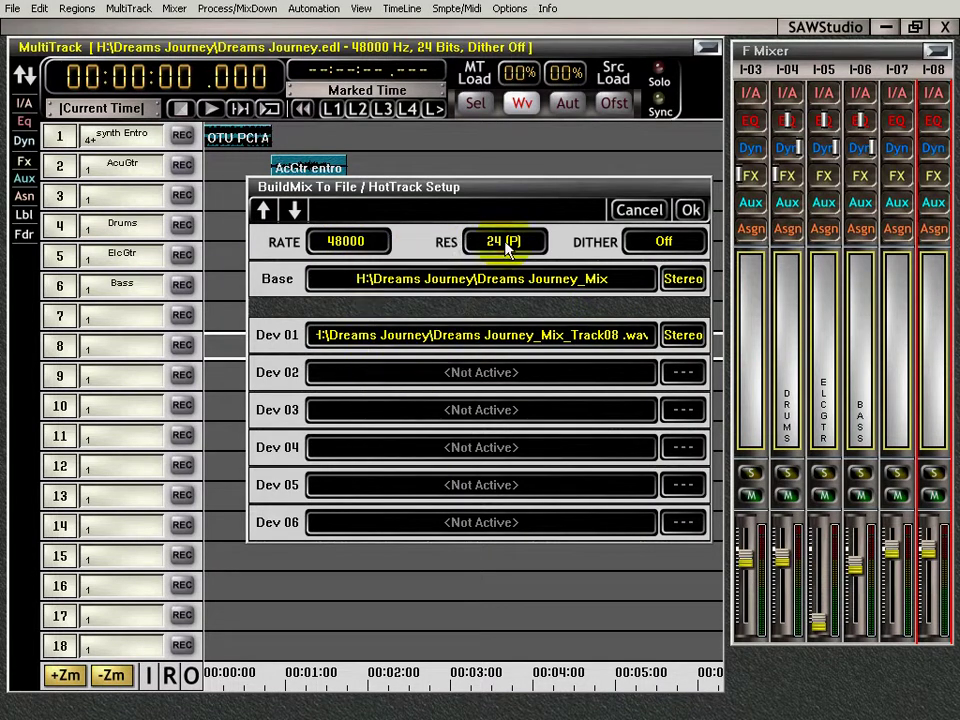
pyautogui.click(350, 242)
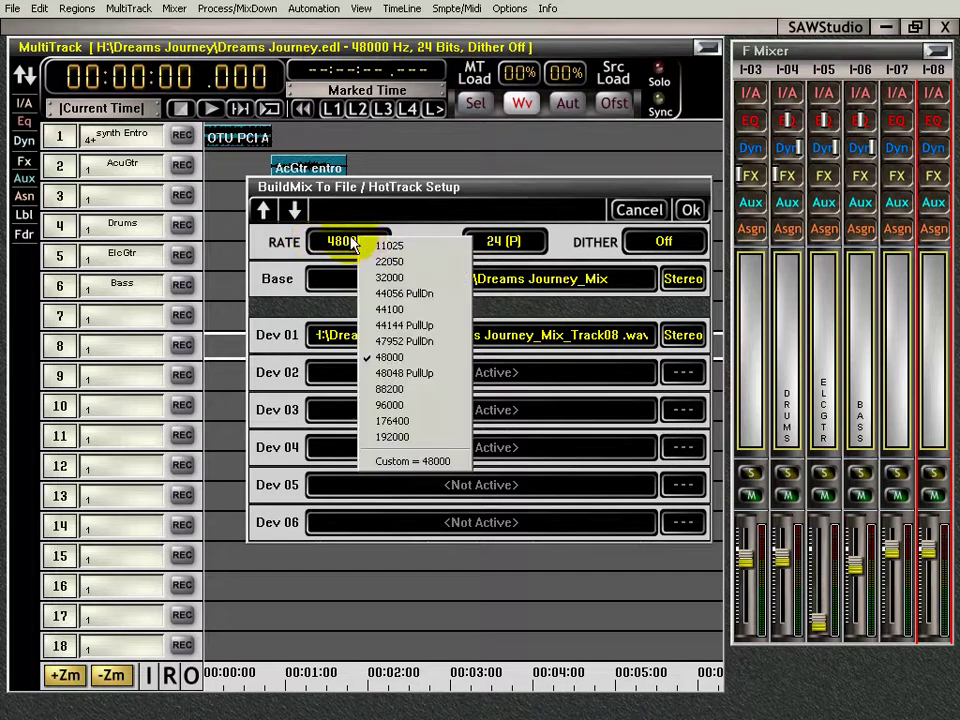
pyautogui.click(389, 309)
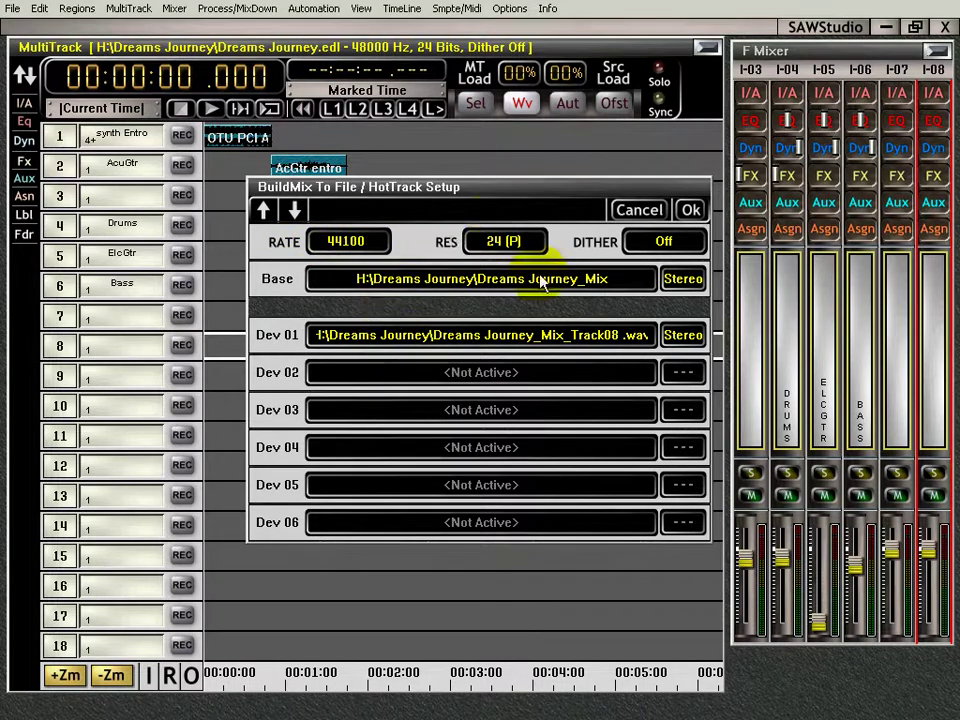
pyautogui.click(500, 240)
pyautogui.click(520, 261)
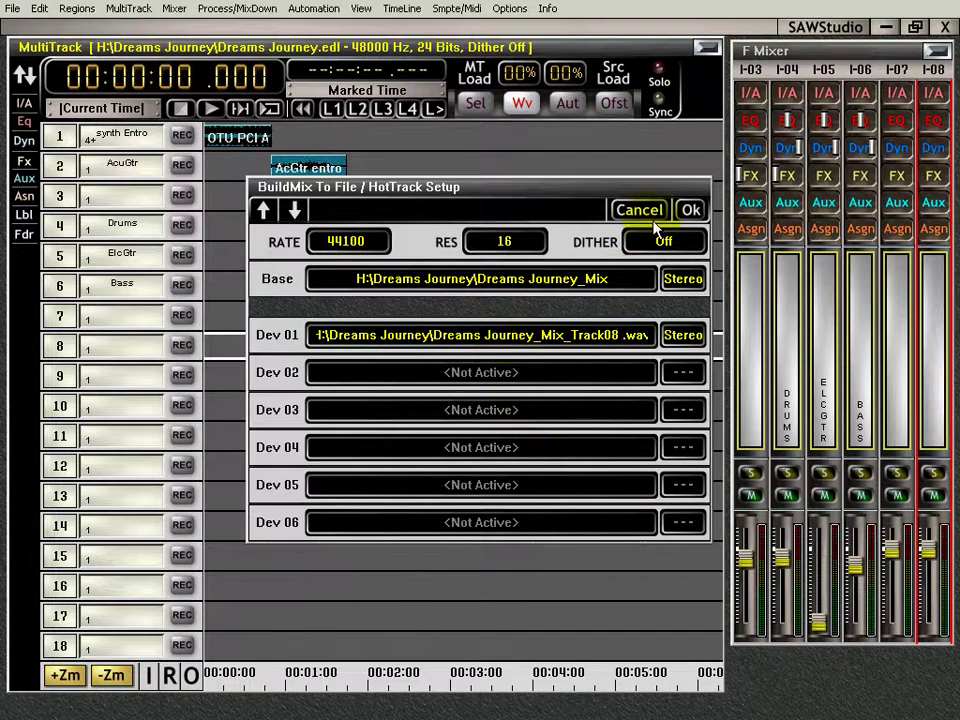
pyautogui.click(690, 209)
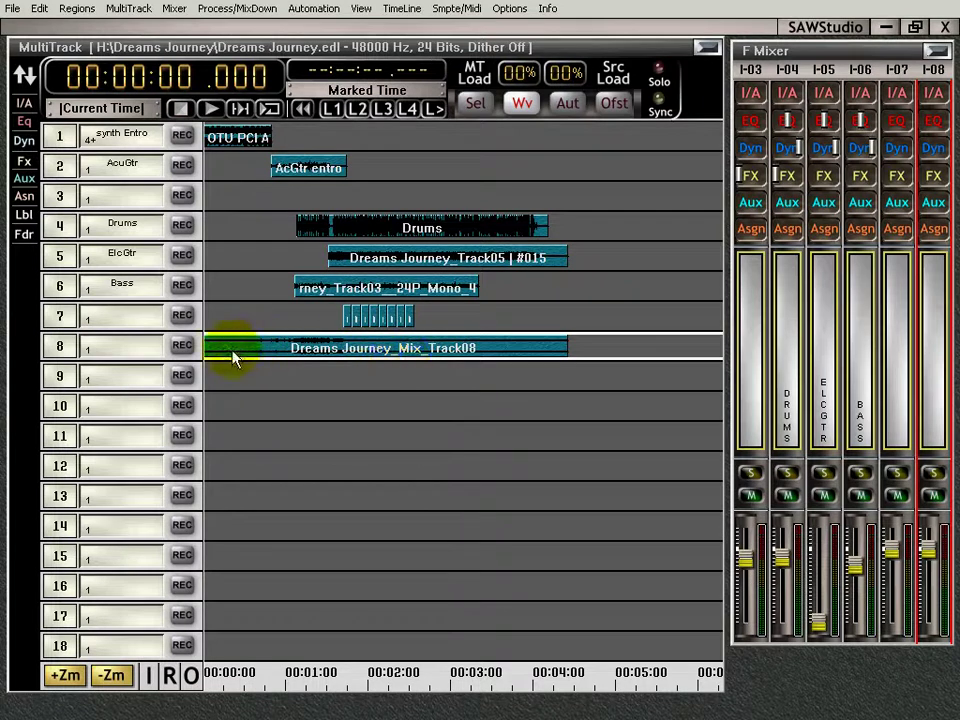
# Step: Solo the track 8 mix, play a short stretch, and rewind to the song start
pyautogui.click(659, 80)
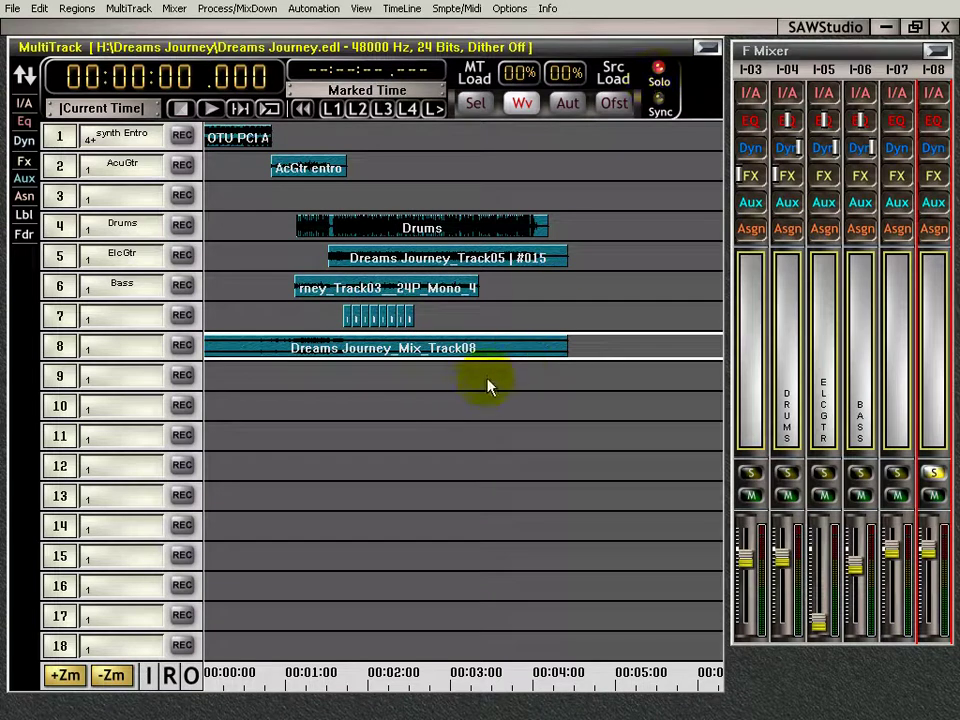
pyautogui.press('space')
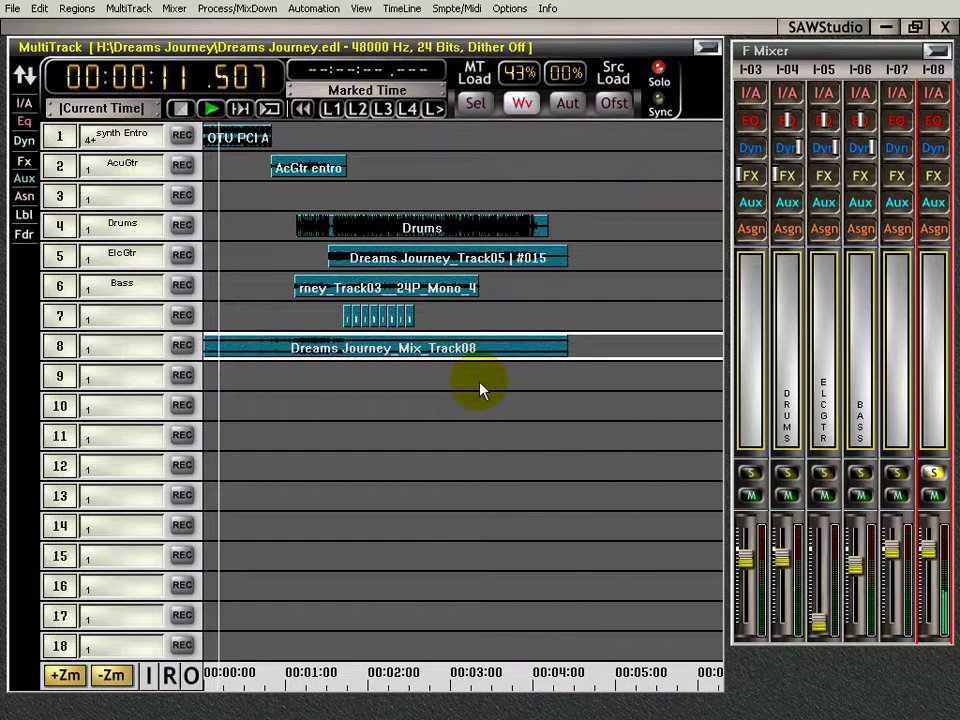
pyautogui.press('space')
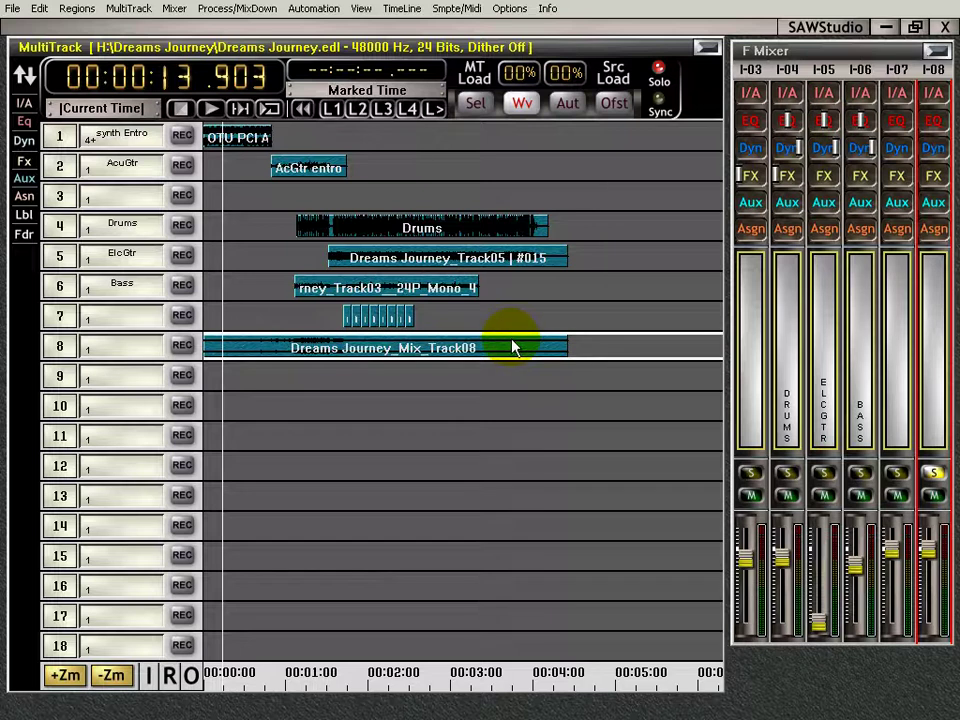
pyautogui.press('Home')
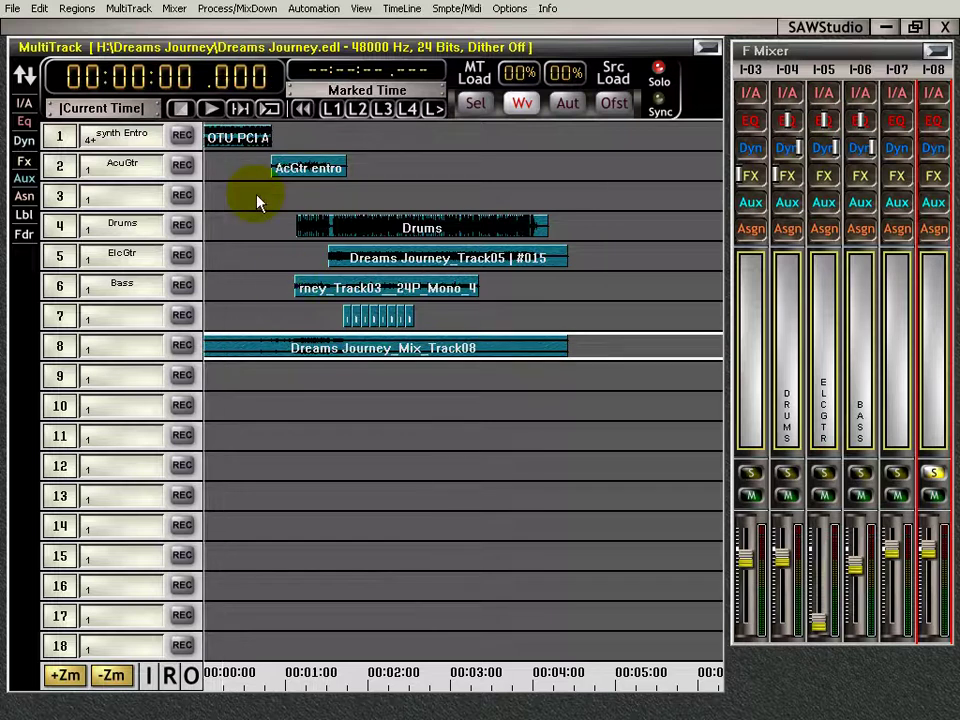
pyautogui.click(236, 9)
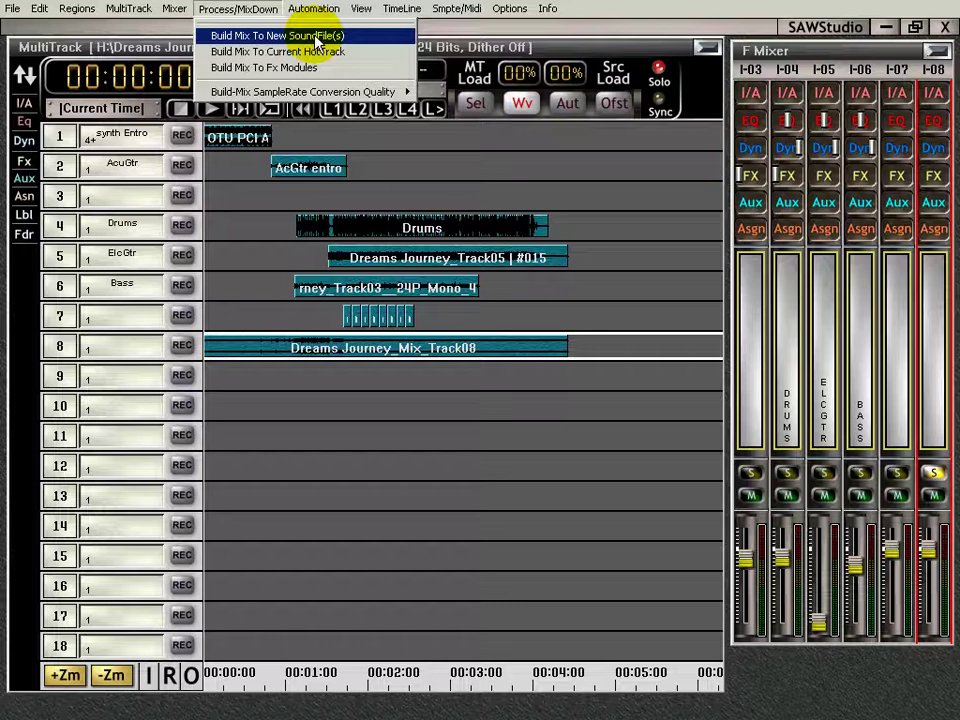
# Step: Build the whole song as new sound file Dreams Journey_Mix.wav at 44100 Hz, 16-bit stereo
pyautogui.click(310, 42)
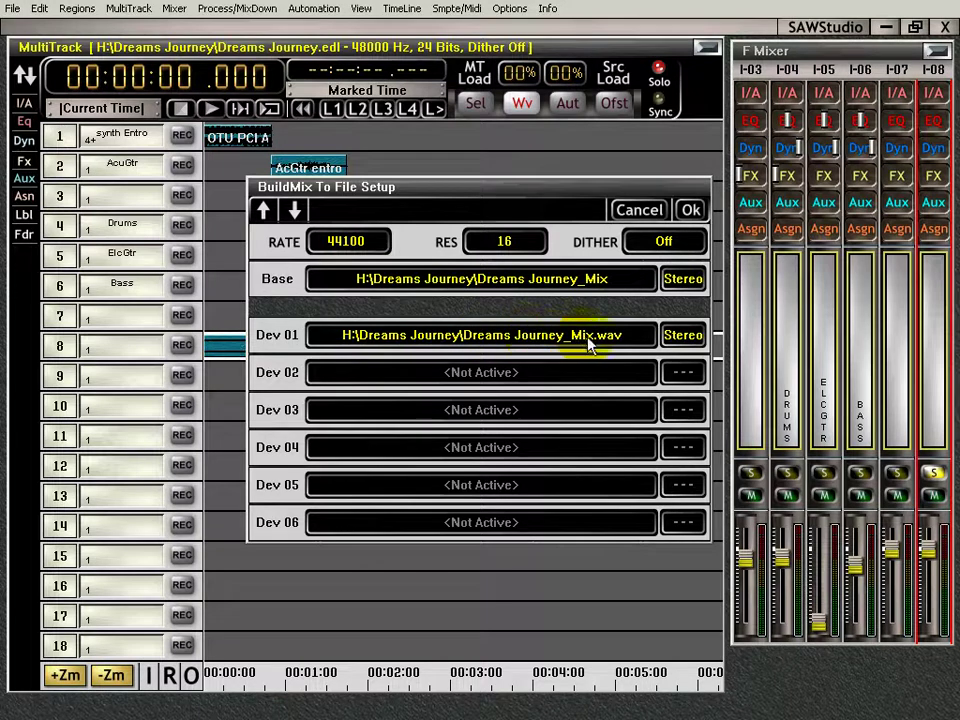
pyautogui.click(691, 209)
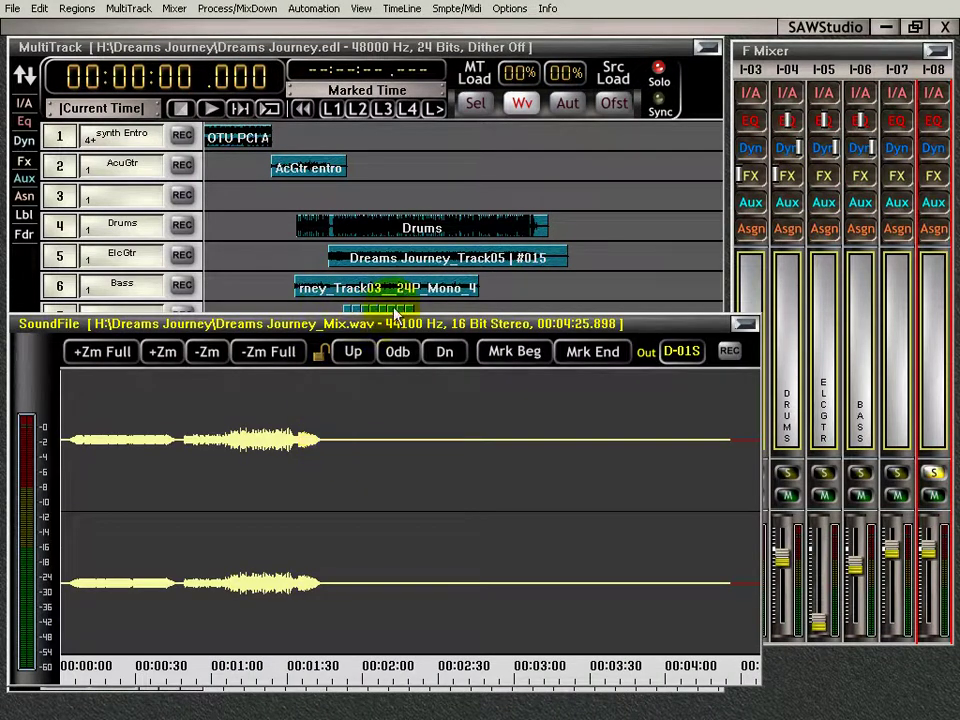
# Step: Move the Dreams Journey_Mix.wav window higher and play the mix file
pyautogui.moveTo(408, 323); pyautogui.dragTo(460, 161)
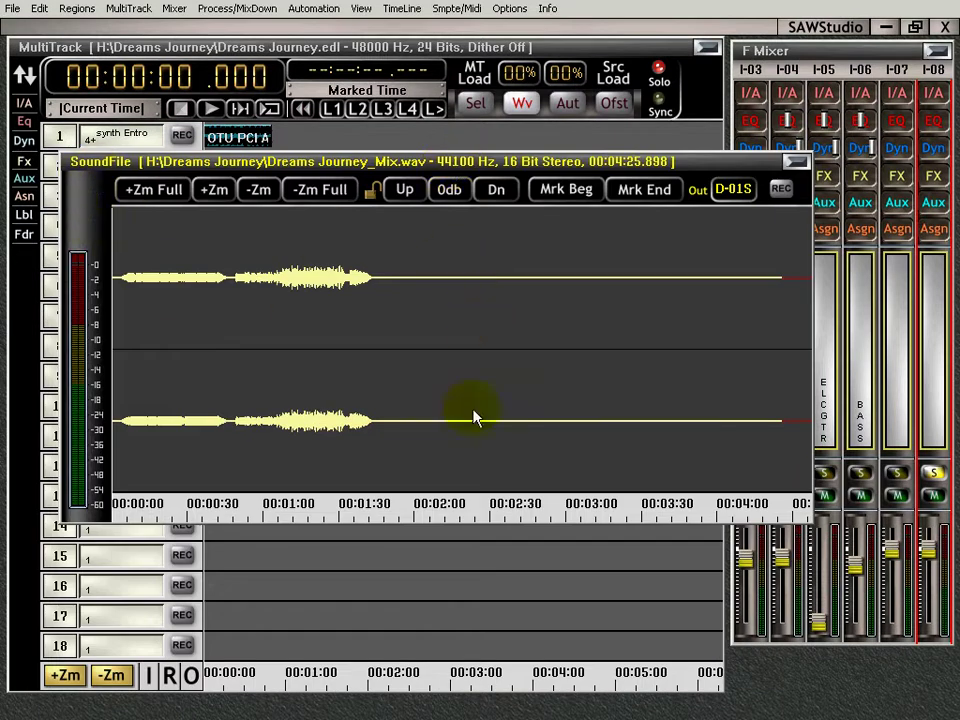
pyautogui.press('space')
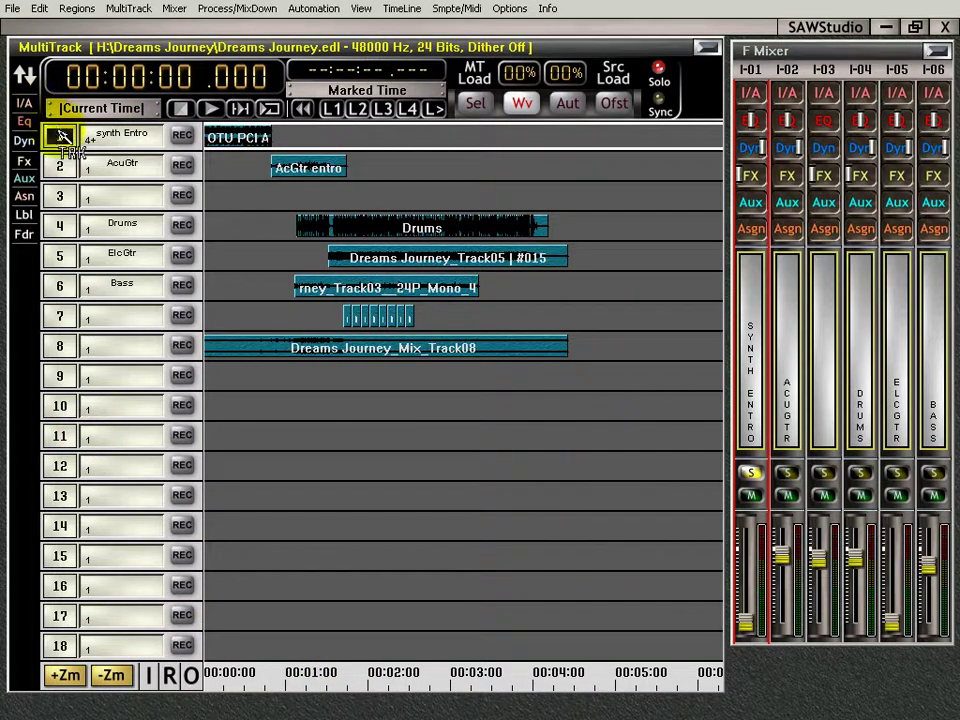
# Step: Move the time position to 4:26 and select the synth Entro track for mixdown
pyautogui.moveTo(377, 681); pyautogui.dragTo(570, 679)
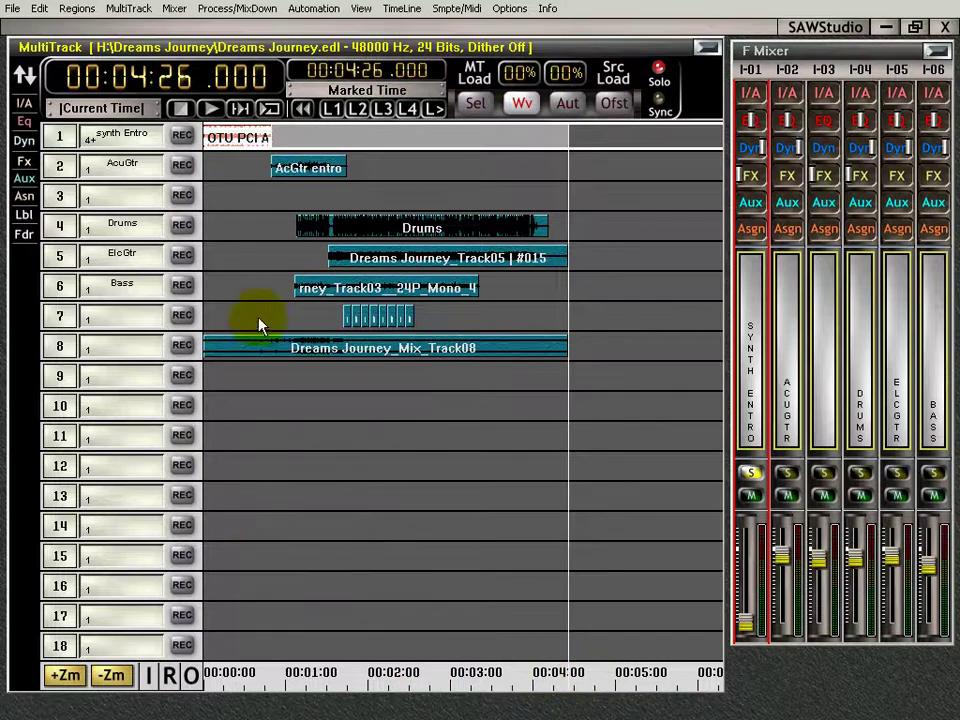
pyautogui.click(59, 136)
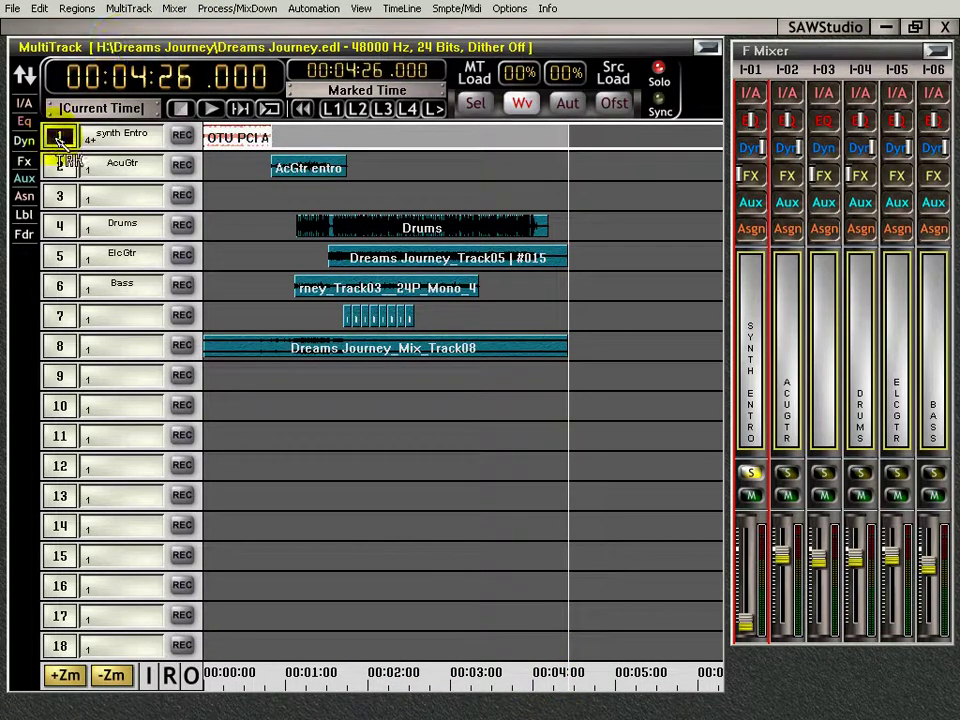
pyautogui.click(228, 12)
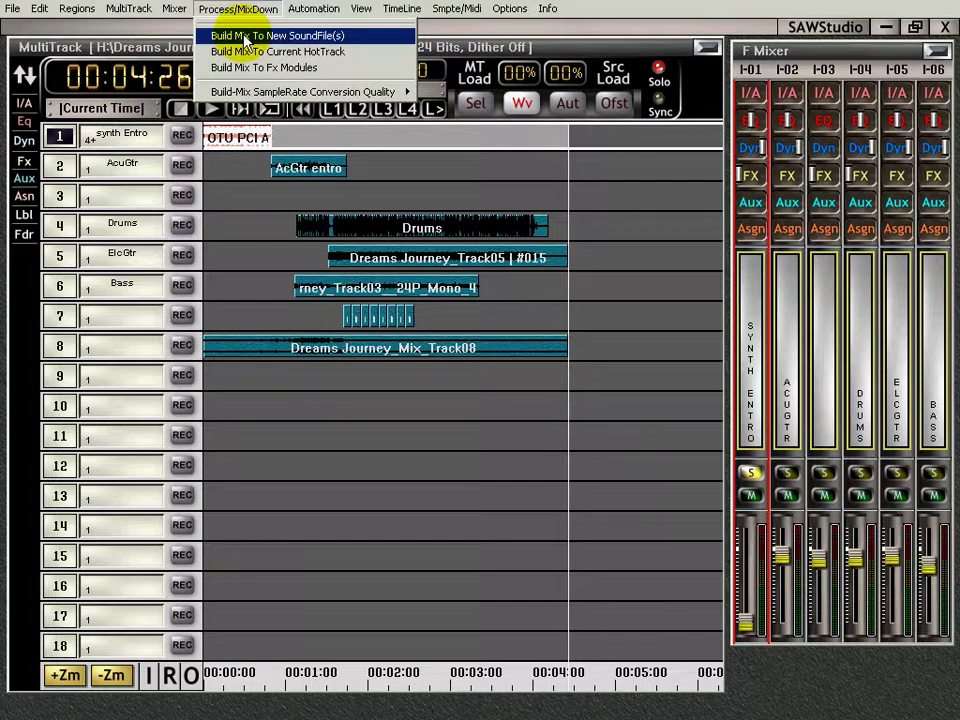
# Step: Point the new-soundfile mixdown's output file to snyth.wav in the Dreams Journey folder
pyautogui.click(262, 35)
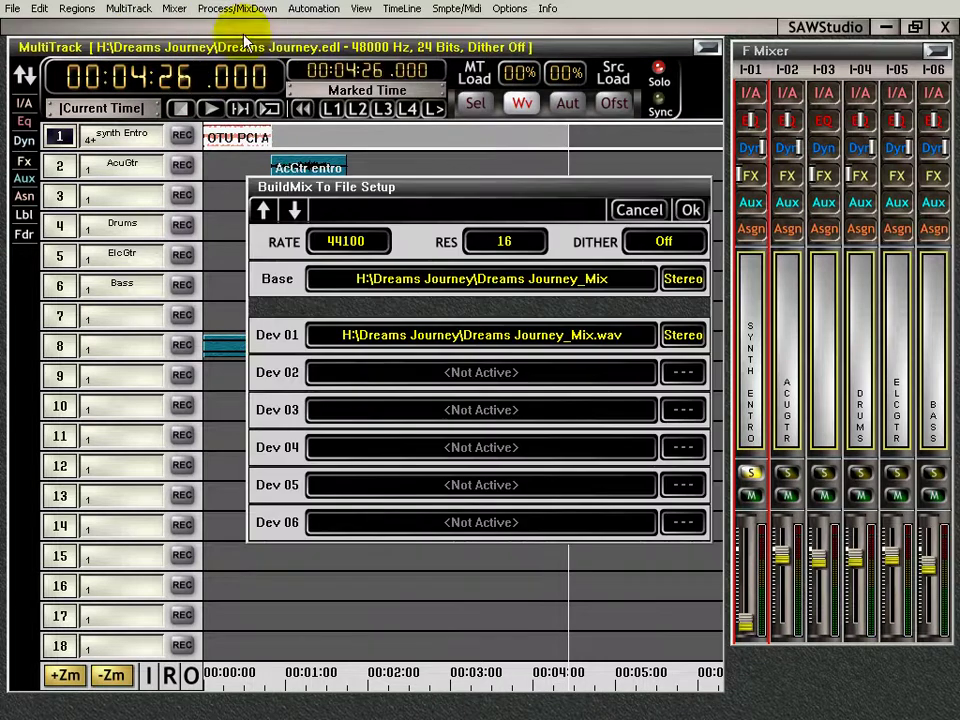
pyautogui.click(632, 338)
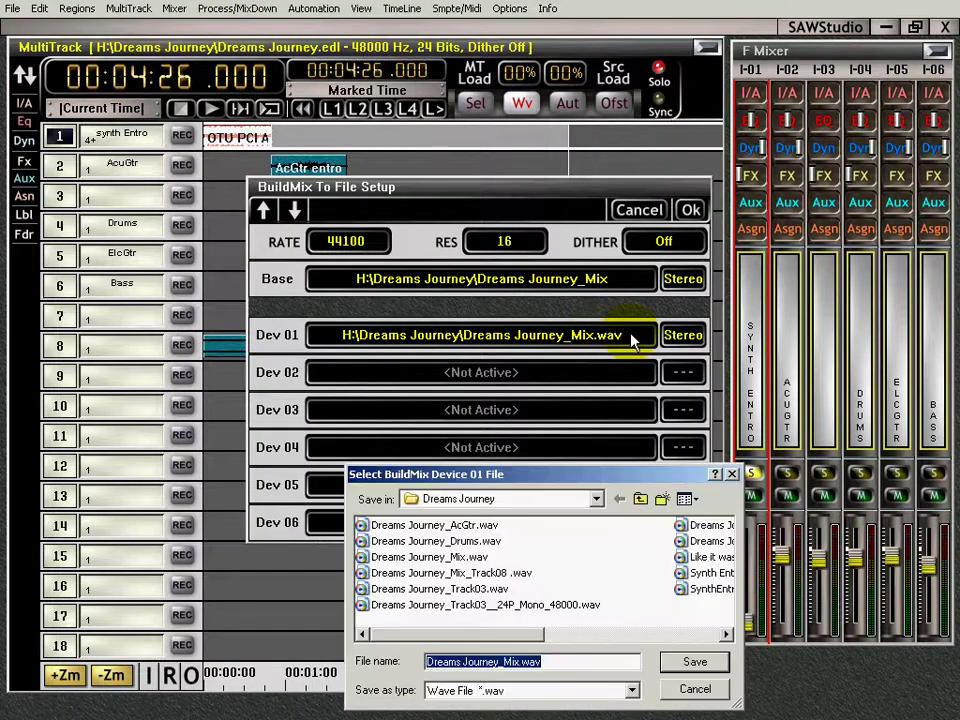
pyautogui.click(516, 661)
pyautogui.press('BackSpace')
pyautogui.press('BackSpace')
pyautogui.press('BackSpace')
pyautogui.press('BackSpace')
pyautogui.press('BackSpace')
pyautogui.press('BackSpace')
pyautogui.press('BackSpace')
pyautogui.press('BackSpace')
pyautogui.press('BackSpace')
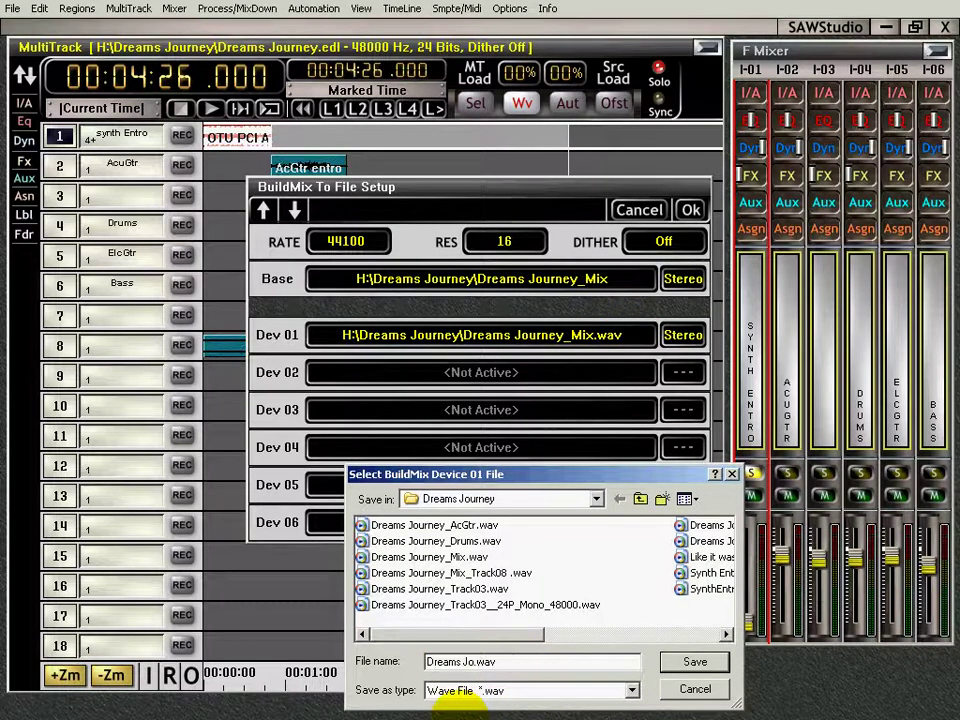
pyautogui.press('BackSpace')
pyautogui.press('BackSpace')
pyautogui.press('BackSpace')
pyautogui.press('BackSpace')
pyautogui.press('BackSpace')
pyautogui.press('BackSpace')
pyautogui.press('BackSpace')
pyautogui.press('BackSpace')
pyautogui.press('BackSpace')
pyautogui.write('synth')
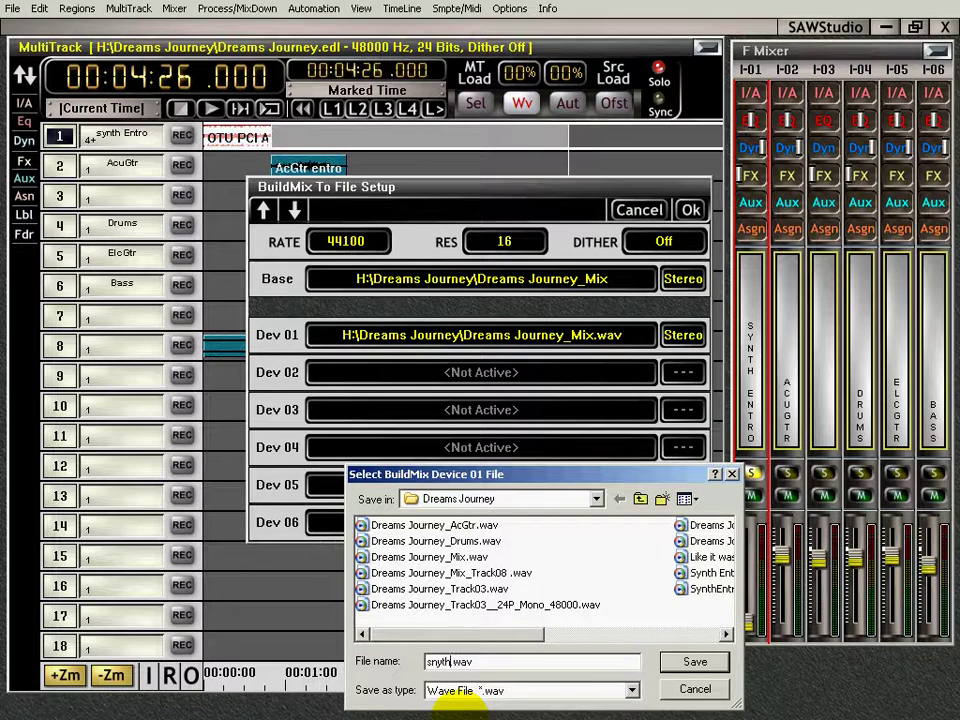
pyautogui.click(692, 668)
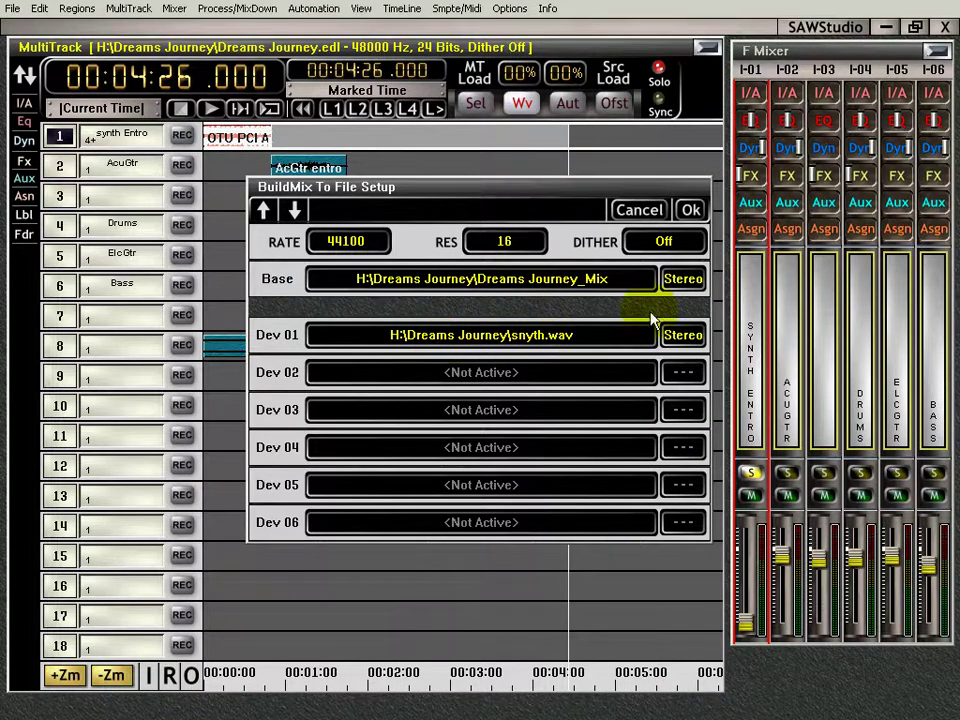
# Step: Render the soloed synth track to snyth.wav (44100 Hz, 16-bit) and close its sound file window
pyautogui.click(690, 210)
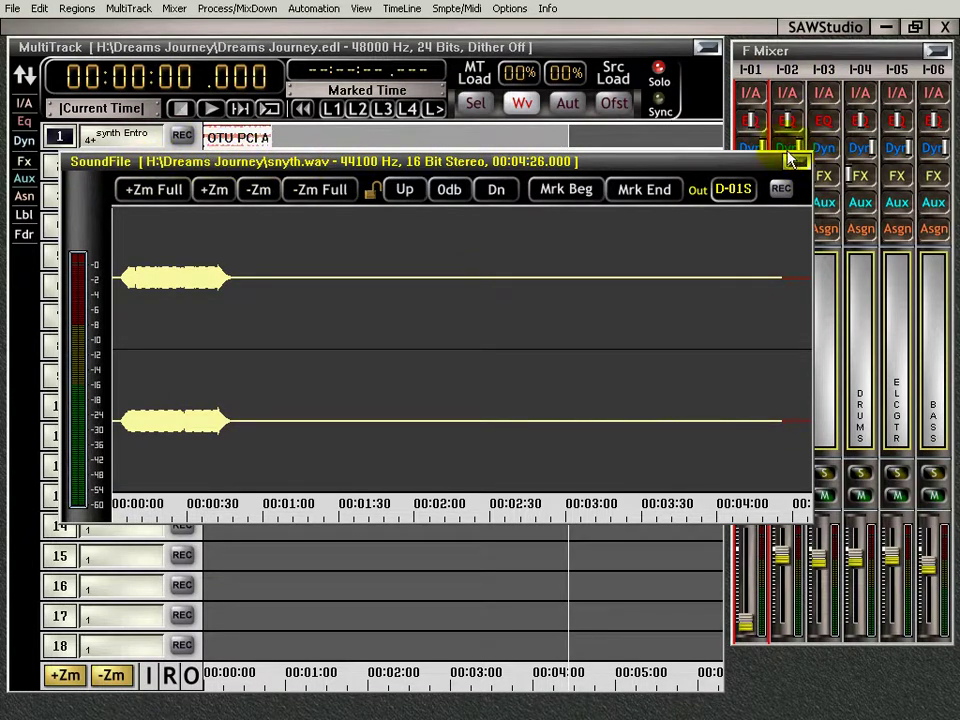
pyautogui.click(796, 161)
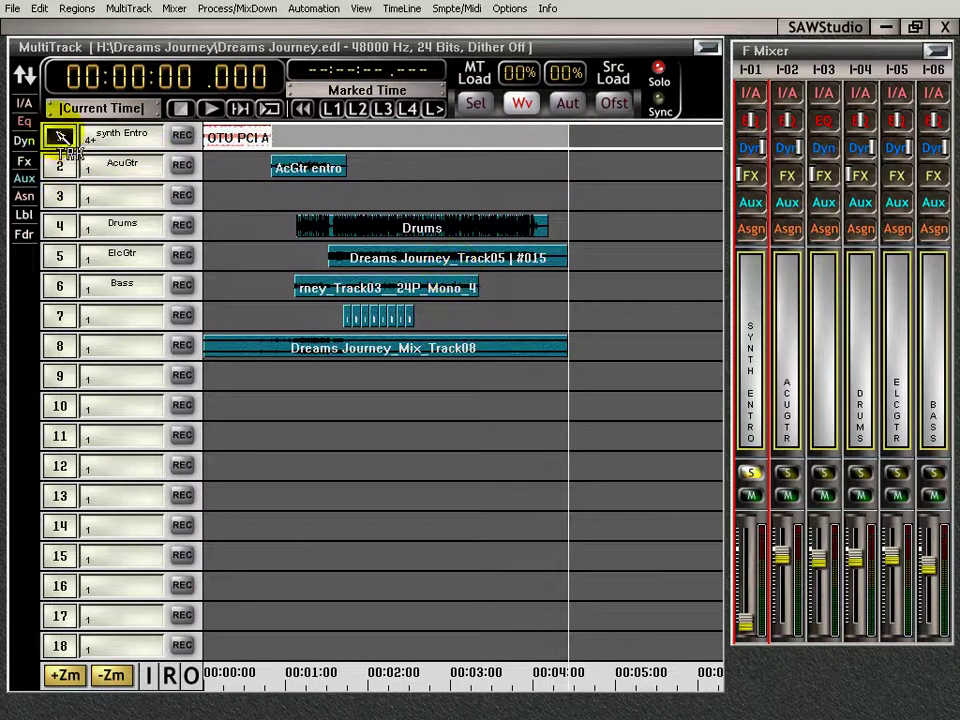
pyautogui.click(59, 166)
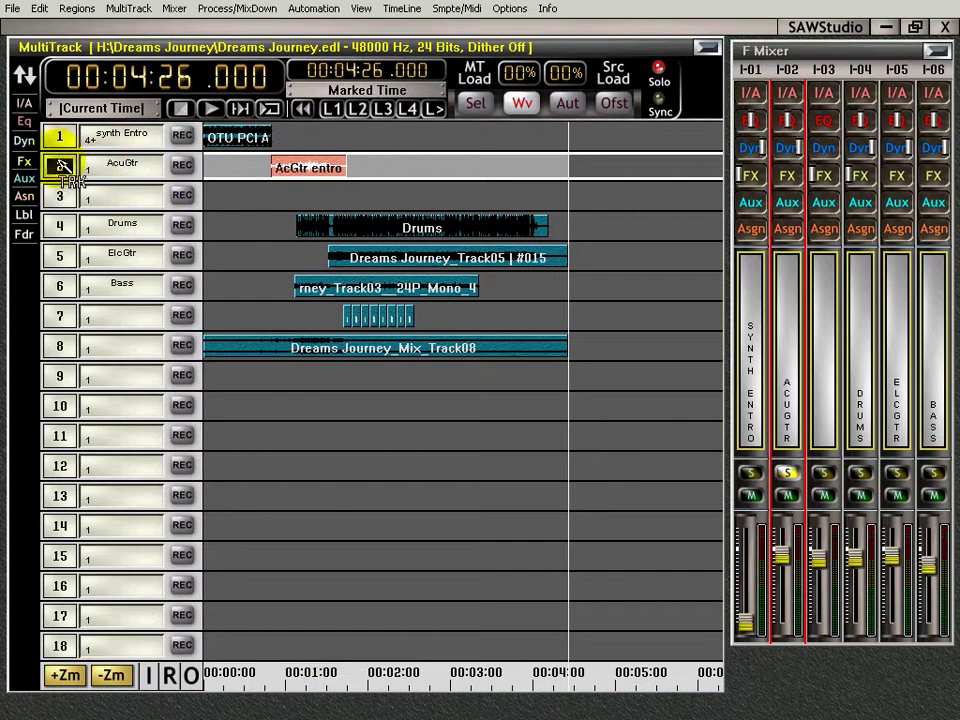
pyautogui.click(60, 196)
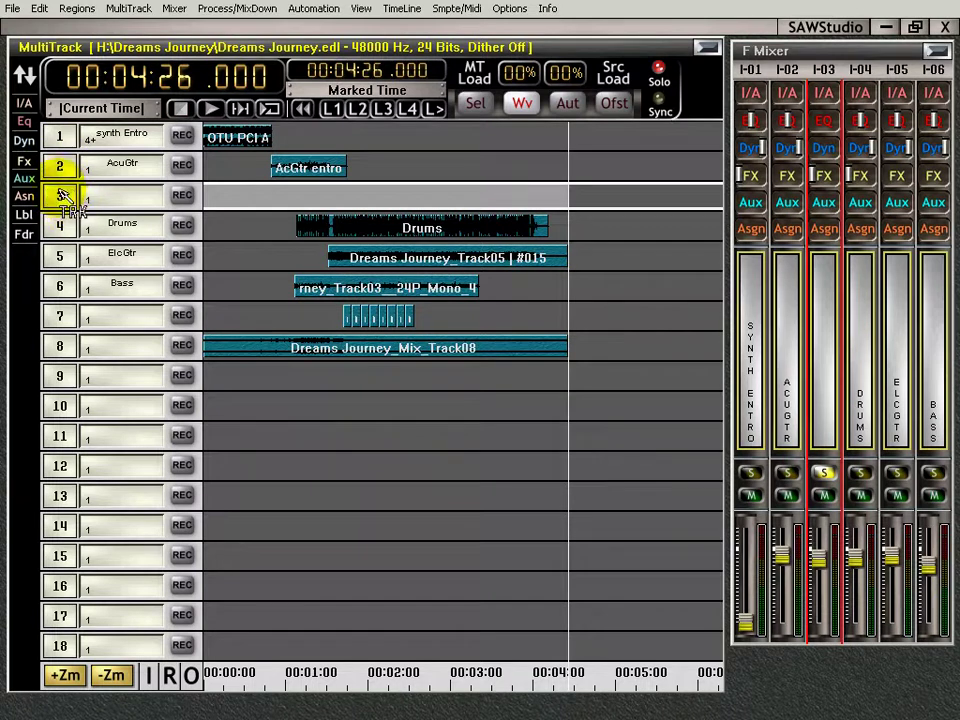
pyautogui.click(61, 226)
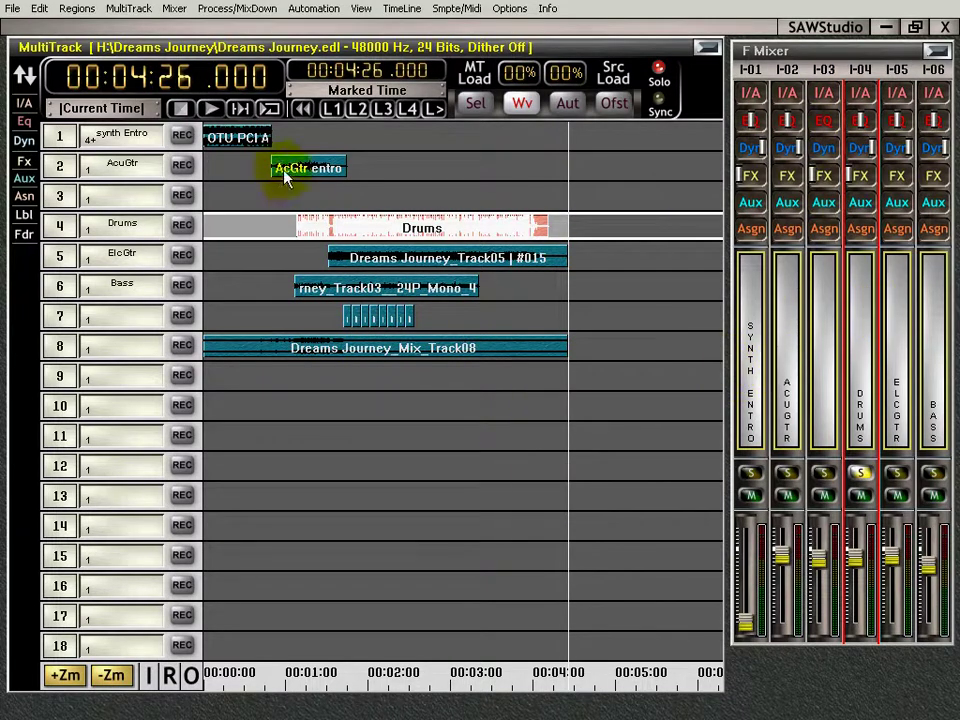
pyautogui.click(241, 237)
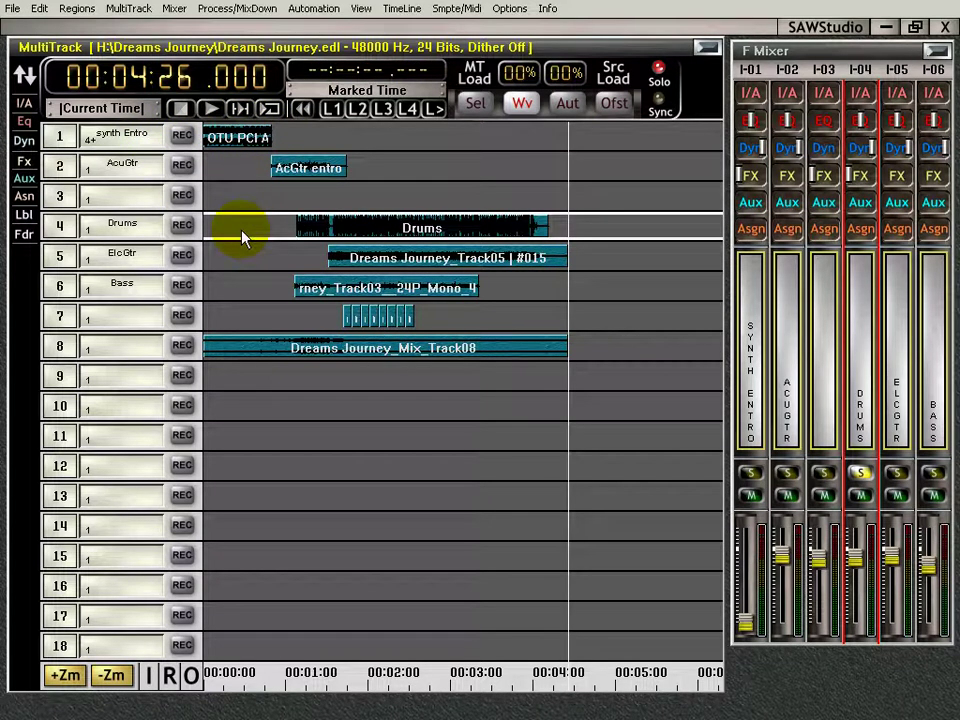
pyautogui.click(214, 139)
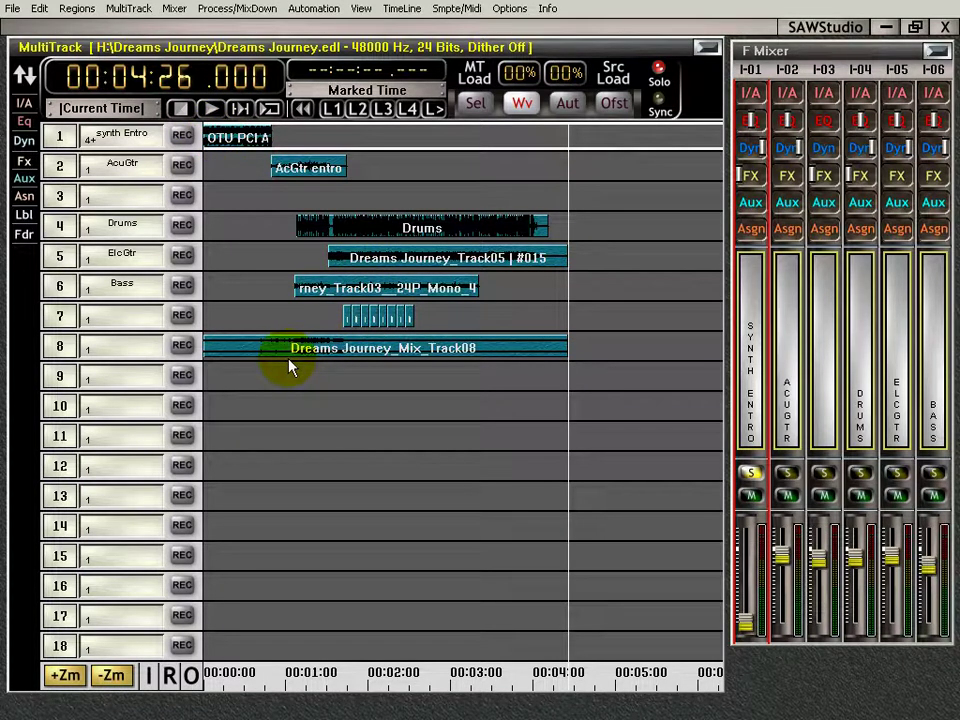
# Step: Solo the Dreams Journey_Mix_Track08 track and play it from the song start
pyautogui.click(209, 357)
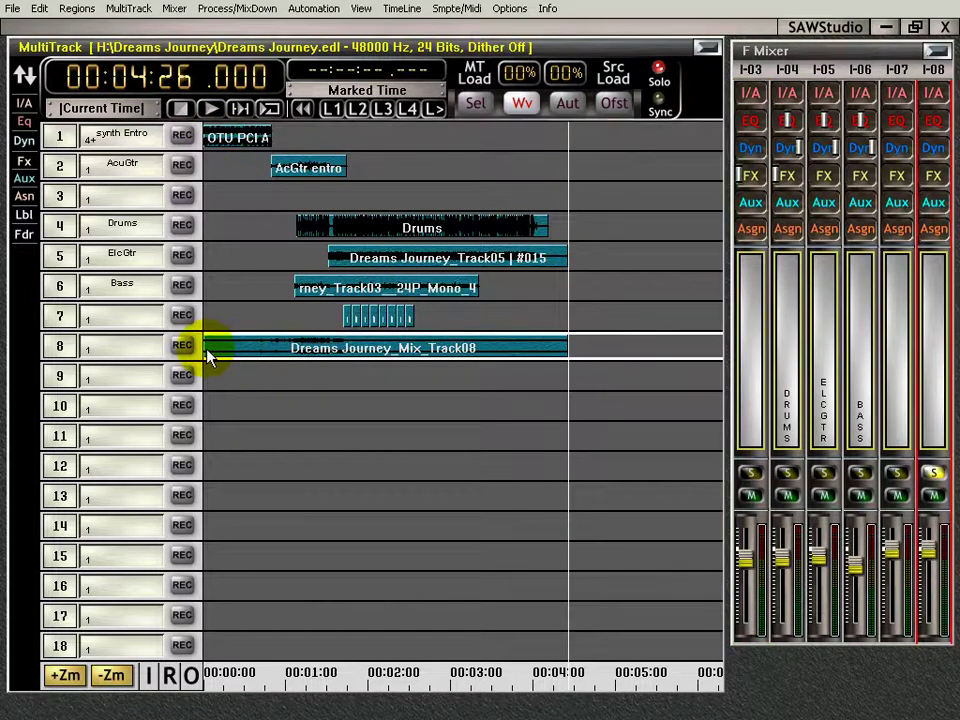
pyautogui.press('Home')
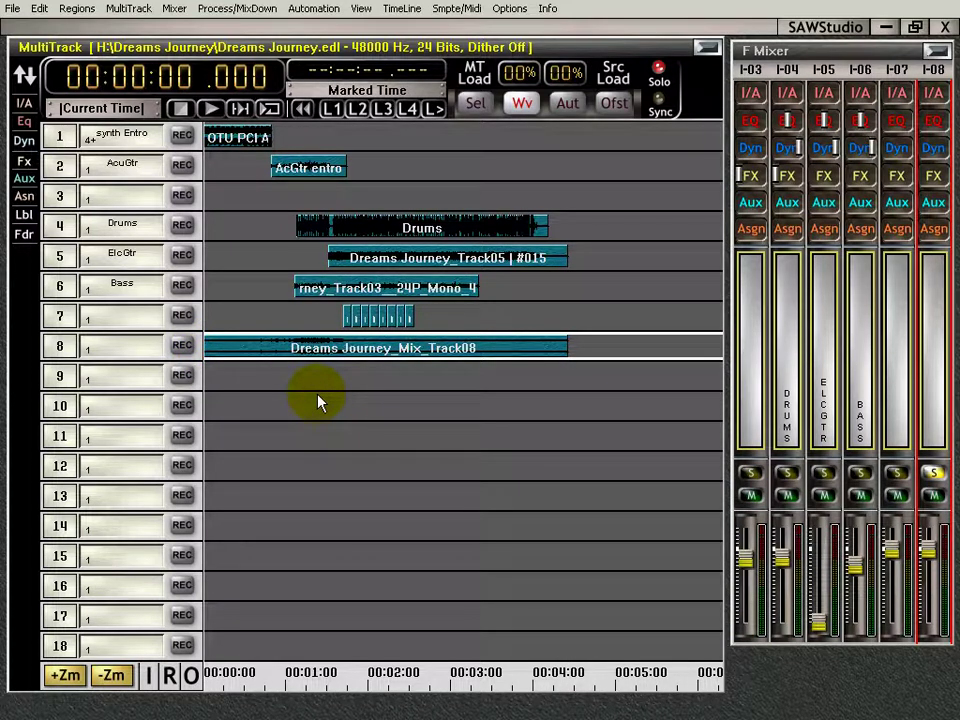
pyautogui.press('space')
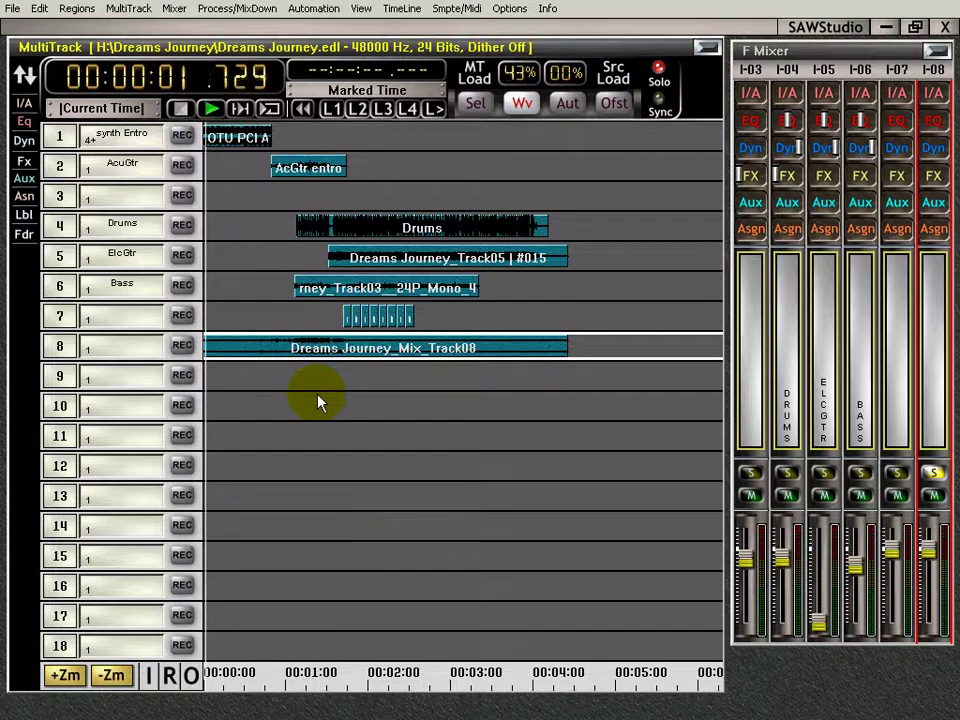